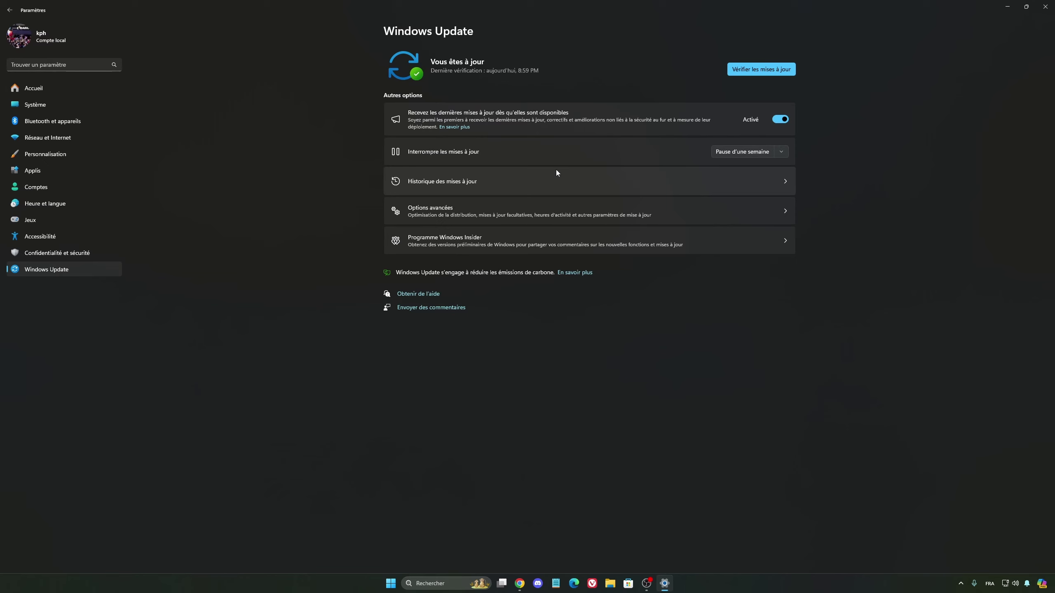
# Close the Windows Update settings and launch the NVIDIA App
pyautogui.hotkey('alt', 'F4')
pyautogui.click(961, 583)
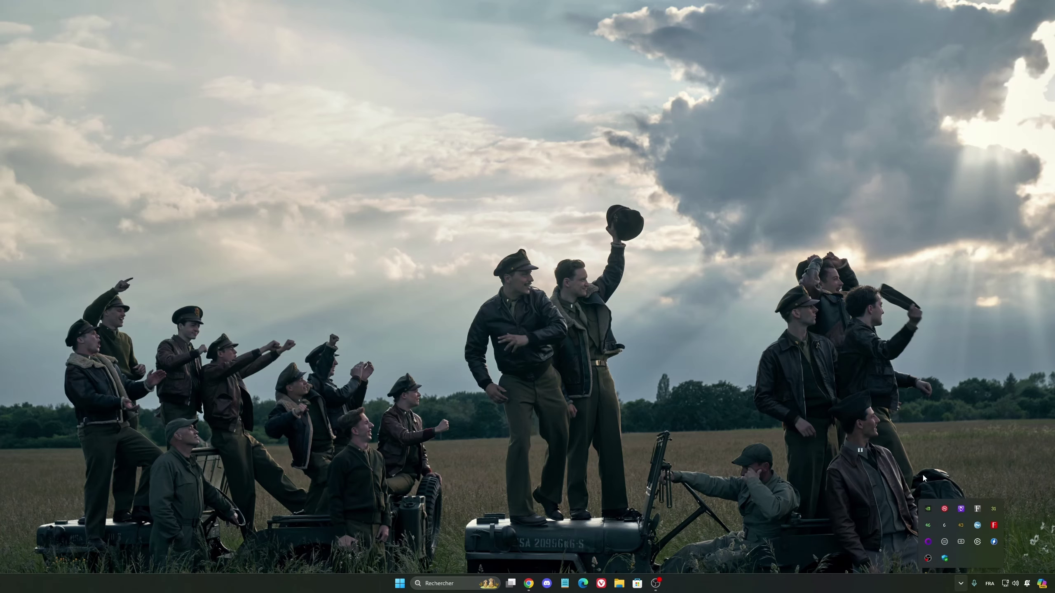
pyautogui.rightClick(929, 509)
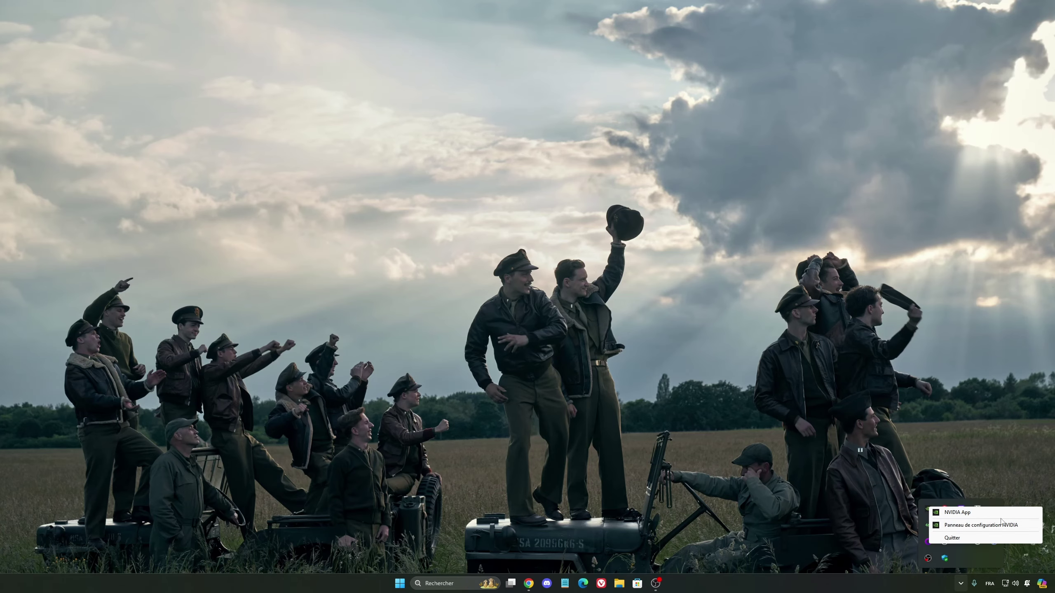
pyautogui.click(958, 513)
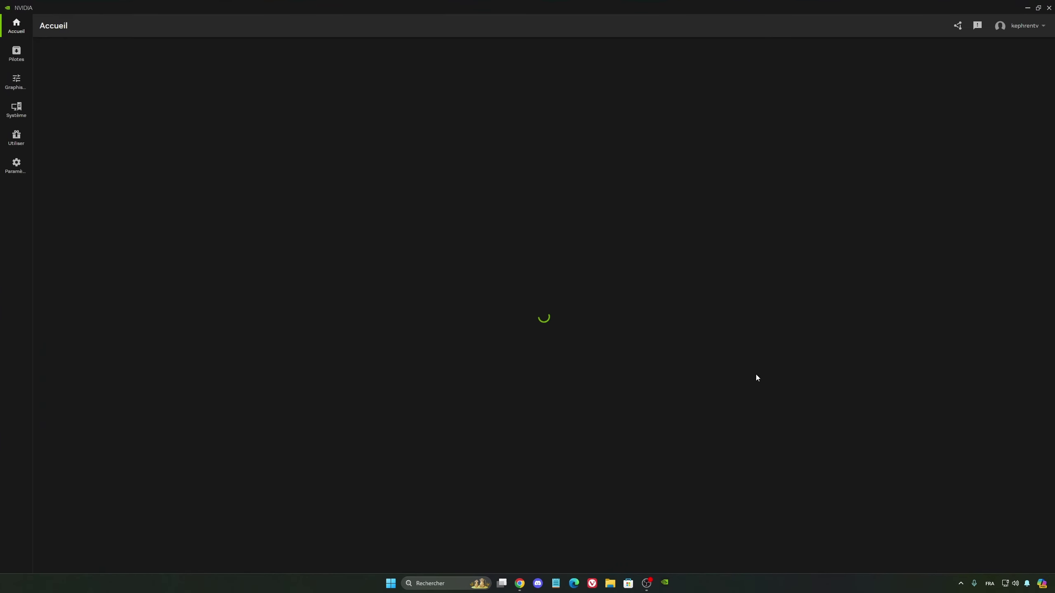
pyautogui.moveTo(532, 304)
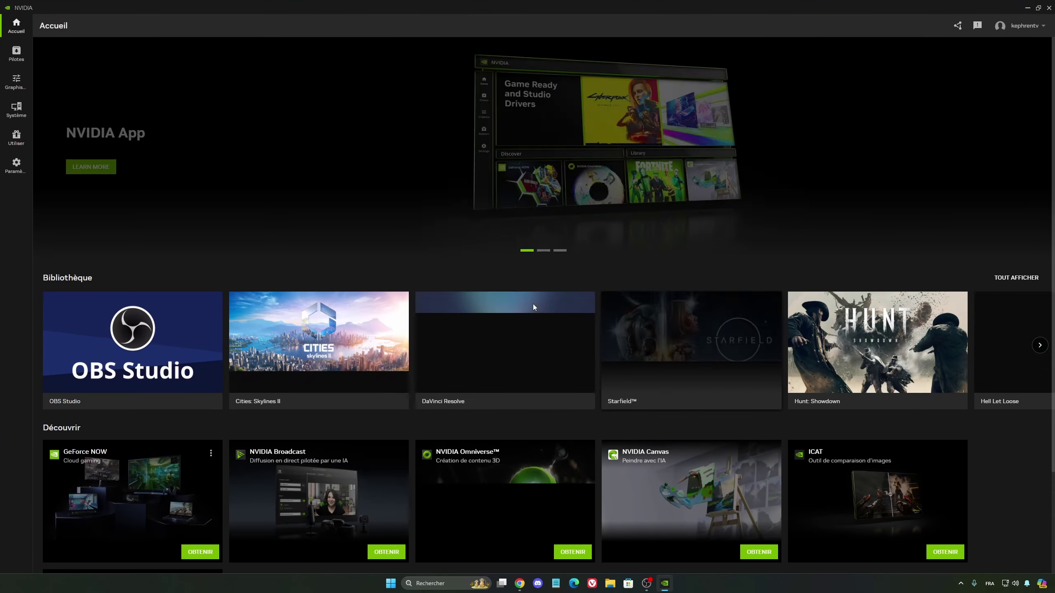
# Look at the NVIDIA overlay and the app's overlay feature settings, and close the app
pyautogui.click(958, 25)
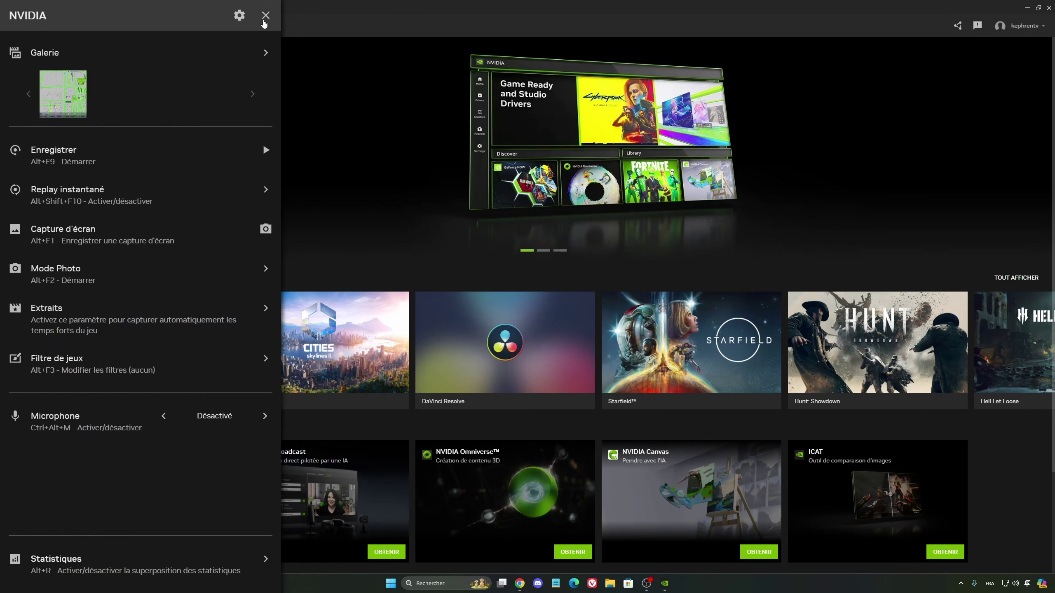
pyautogui.click(268, 16)
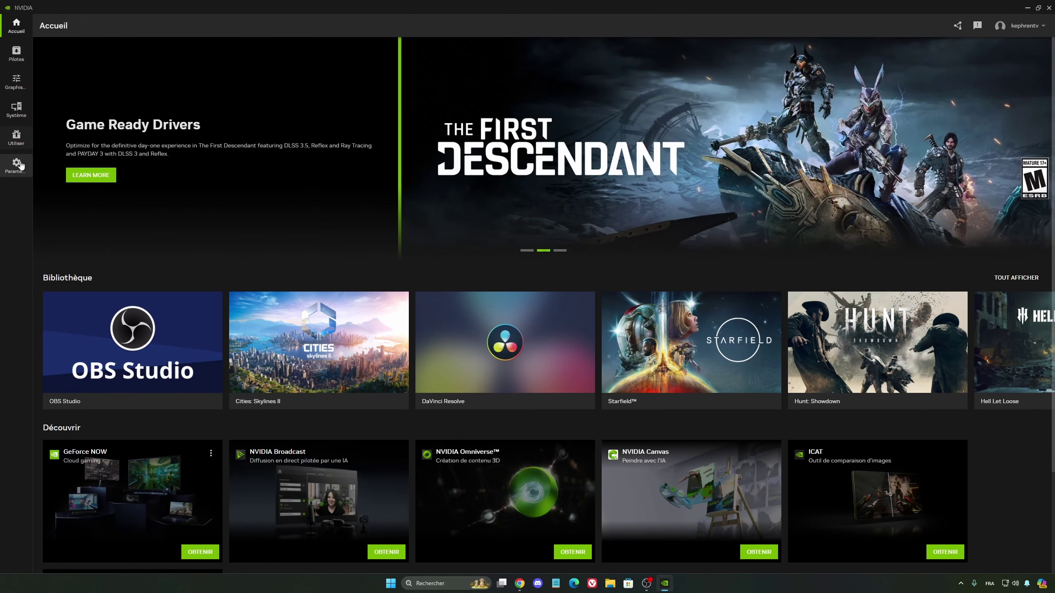
pyautogui.click(16, 164)
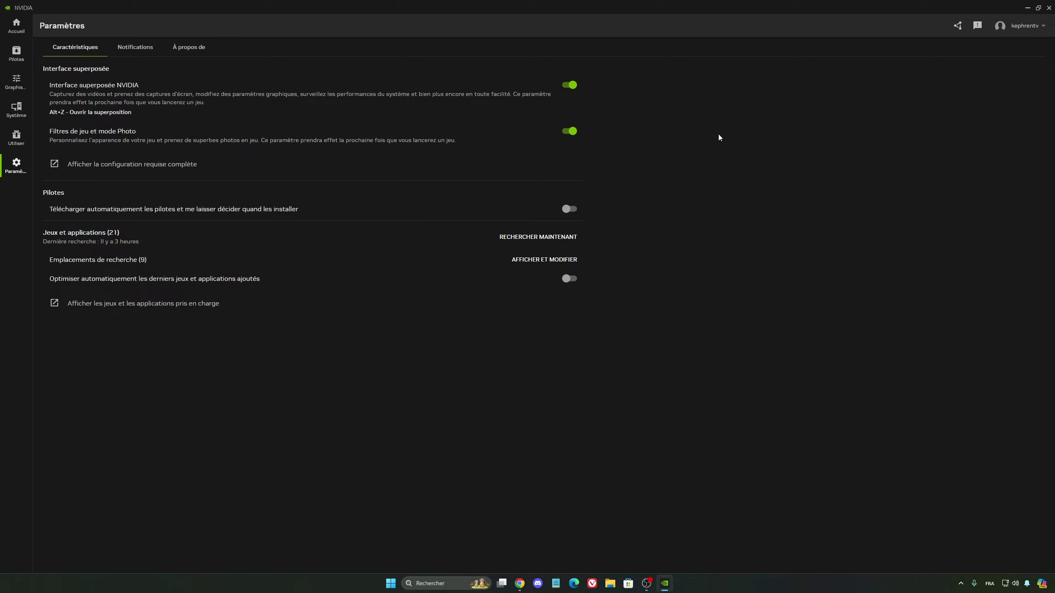
pyautogui.click(1047, 7)
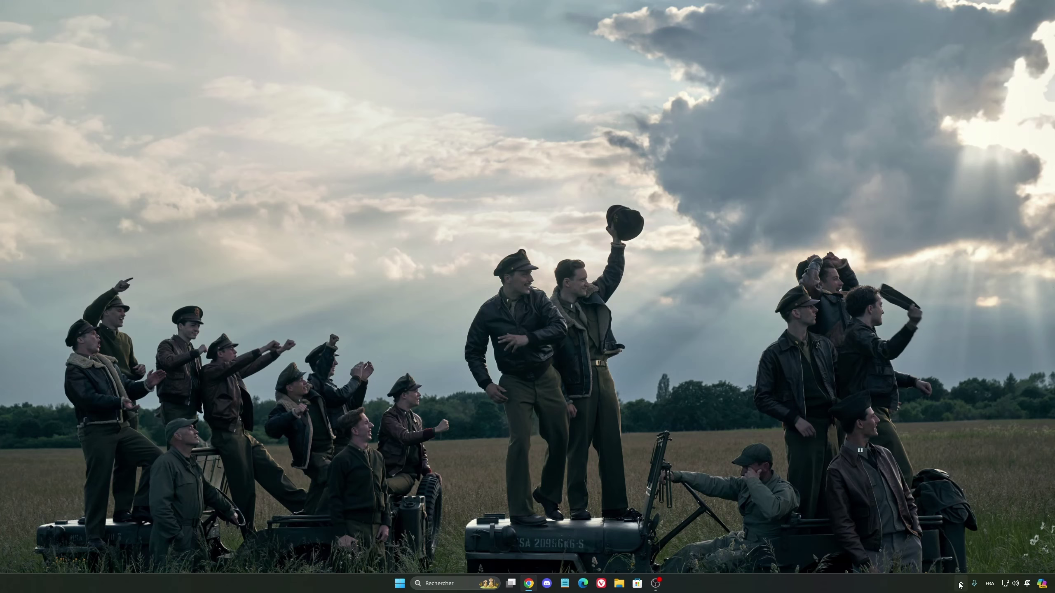
# Switch to the NVIDIA Control Panel and check the power management mode options in the global 3D settings
pyautogui.click(961, 583)
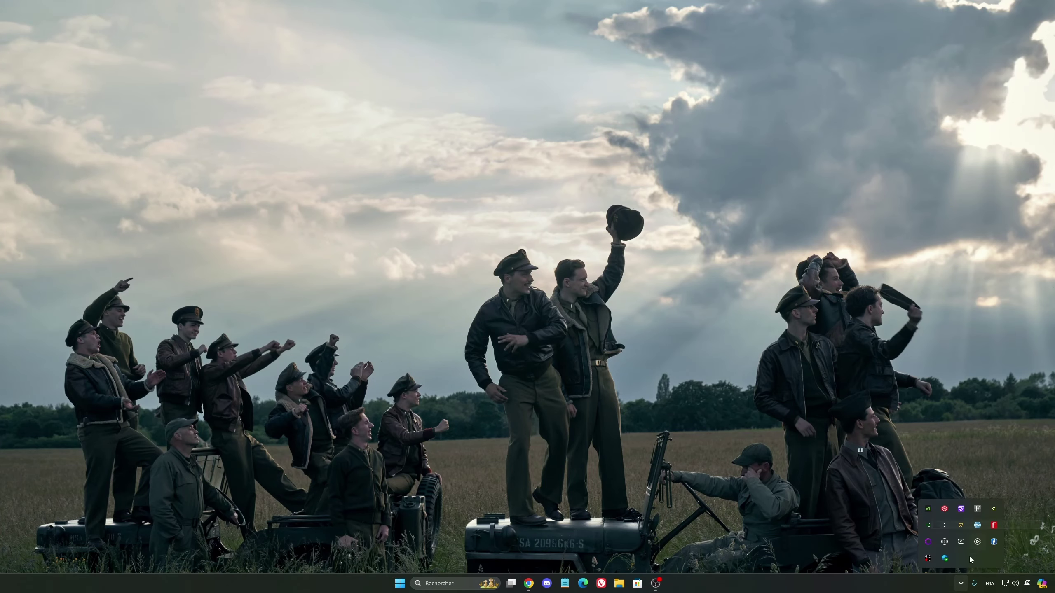
pyautogui.click(961, 588)
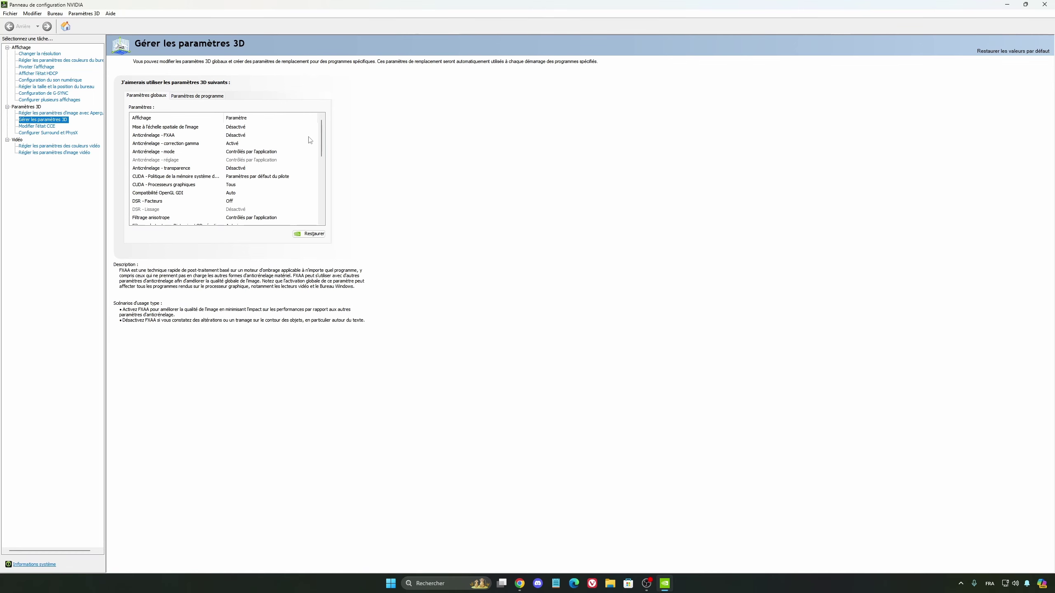
pyautogui.moveTo(321, 139); pyautogui.dragTo(322, 175)
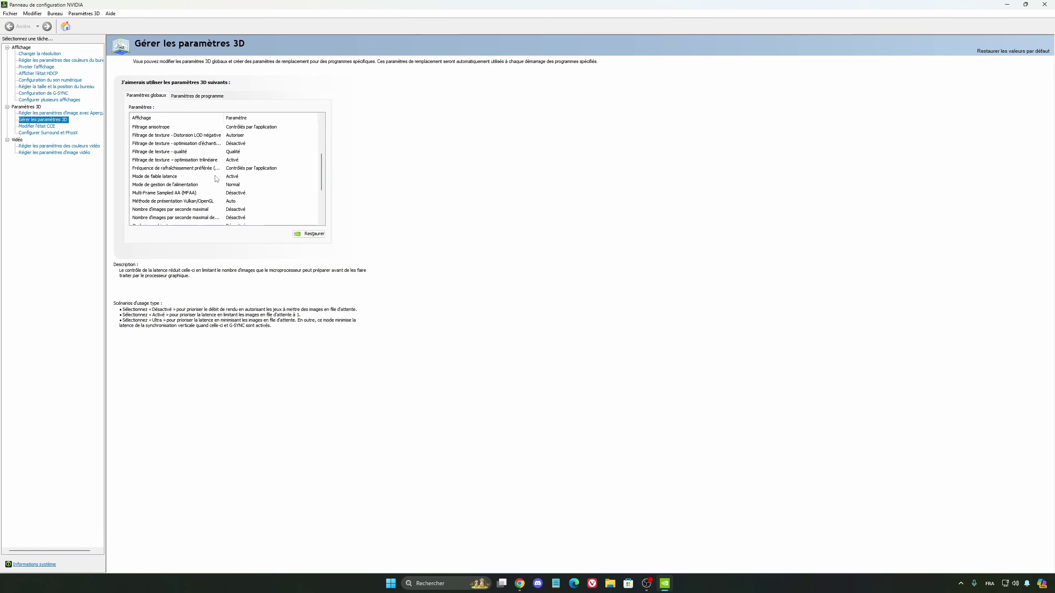
pyautogui.click(235, 186)
pyautogui.click(235, 187)
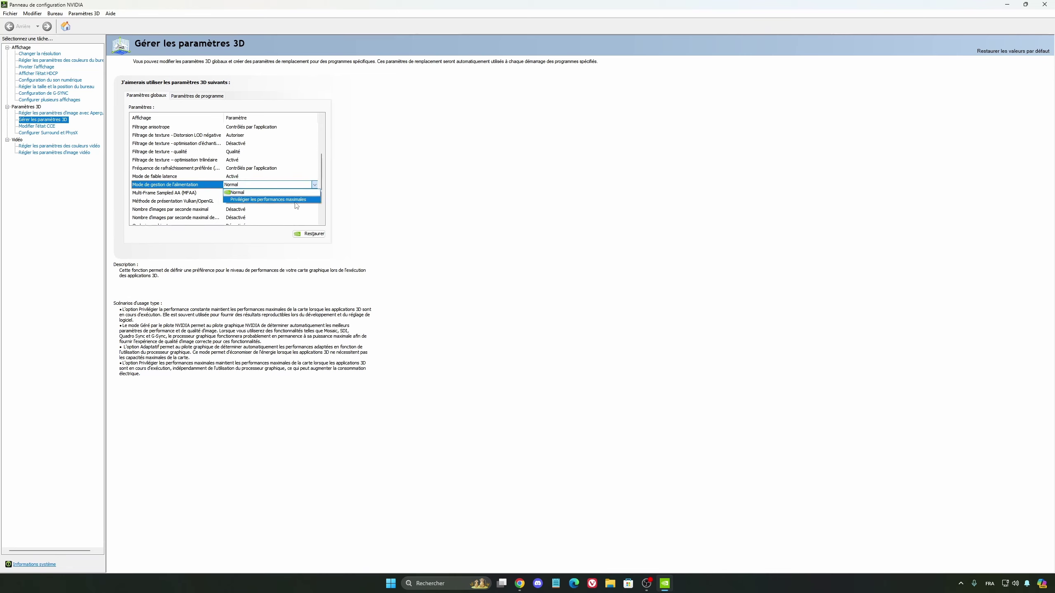
pyautogui.click(378, 192)
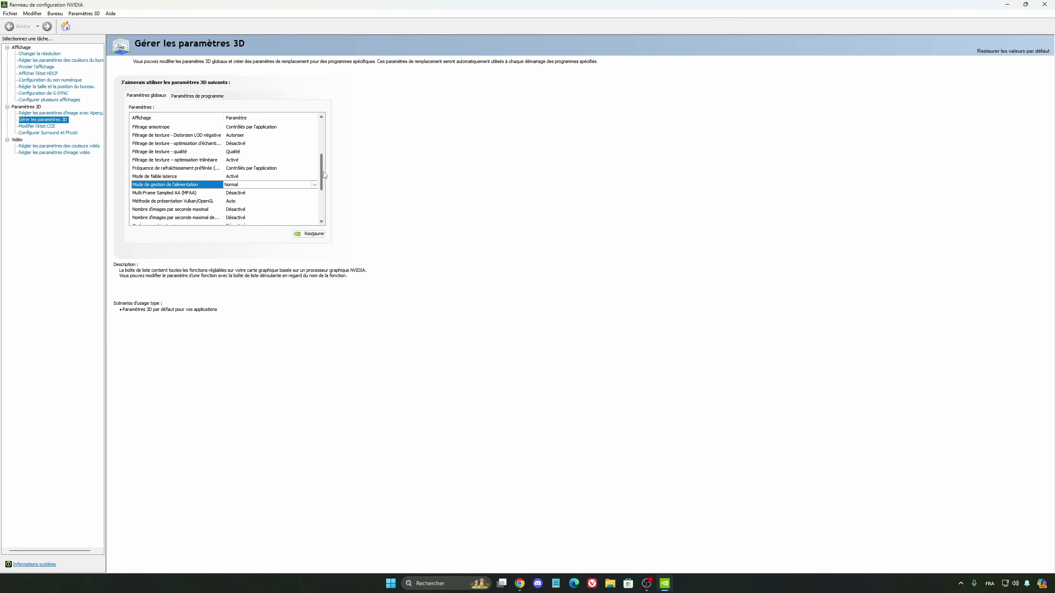
# Check the available shader cache size options in the global 3D settings
pyautogui.scroll(-3, 324, 174)
pyautogui.click(143, 193)
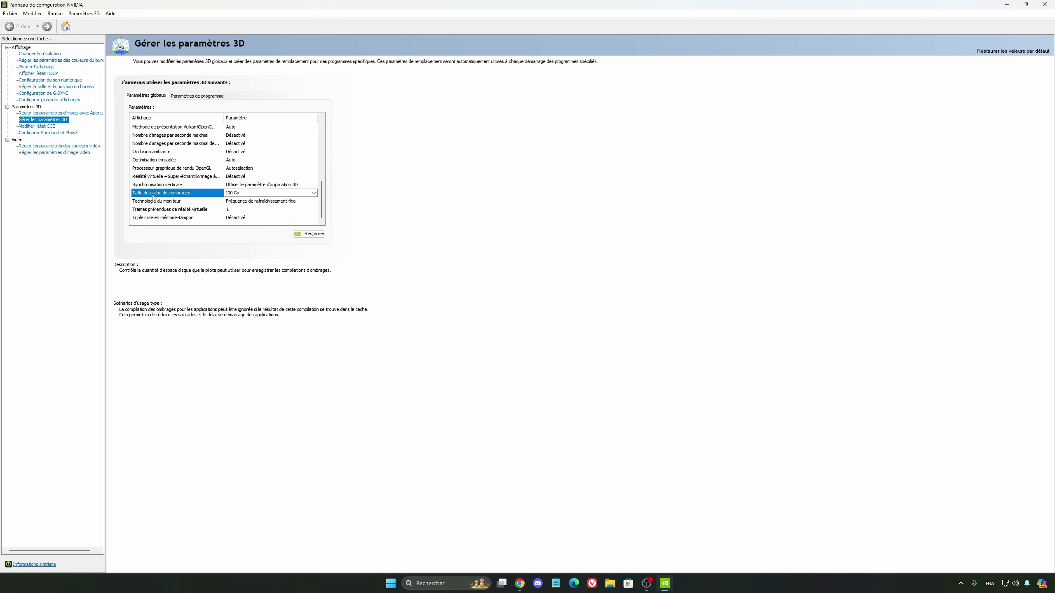
pyautogui.click(254, 193)
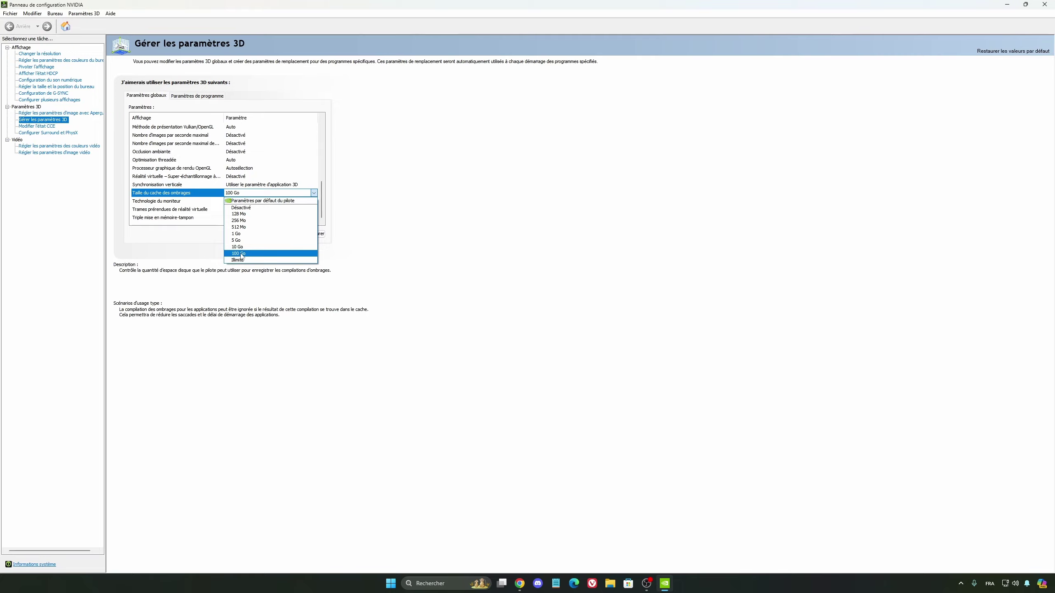
pyautogui.click(412, 238)
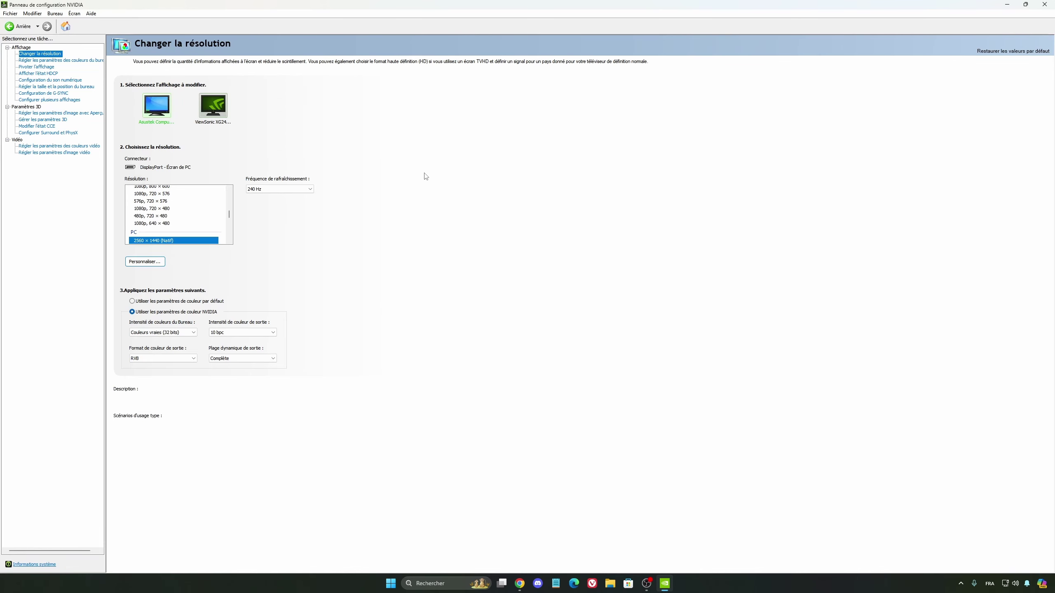
# Check the resolution and refresh rate options of the main monitor and close the NVIDIA Control Panel
pyautogui.scroll(-1, 218, 221)
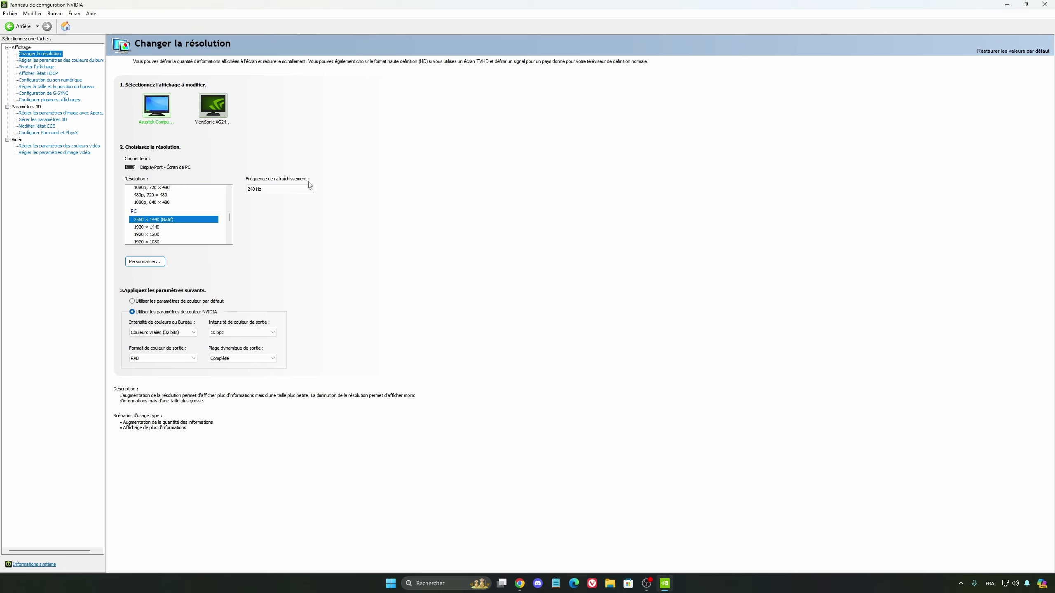
pyautogui.click(279, 190)
pyautogui.hotkey('alt', 'F4')
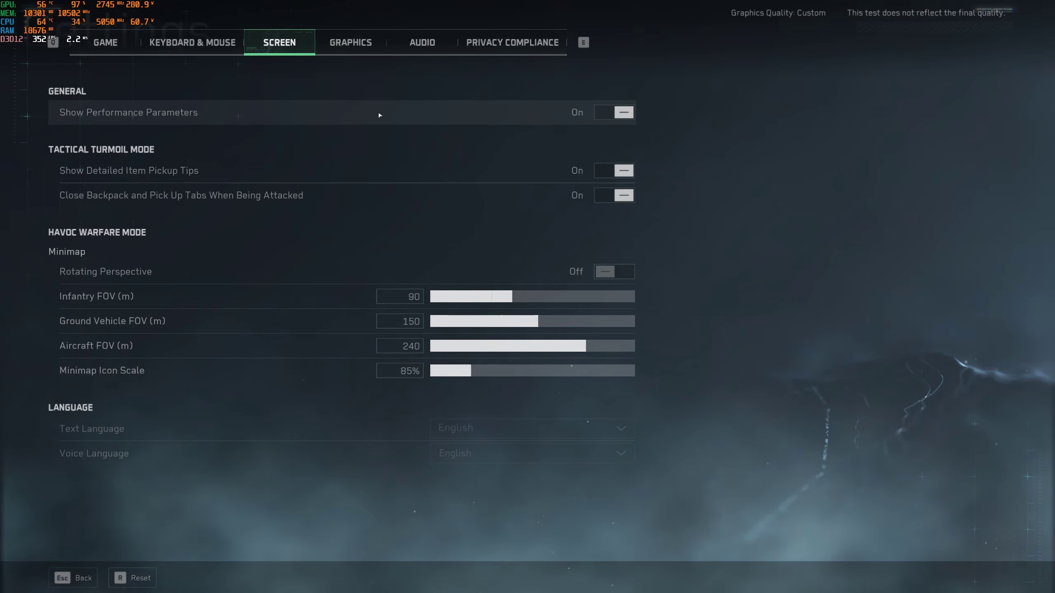
# In the game's graphics settings, choose Full Screen as the display mode and 240 as the display refresh rate
pyautogui.click(355, 45)
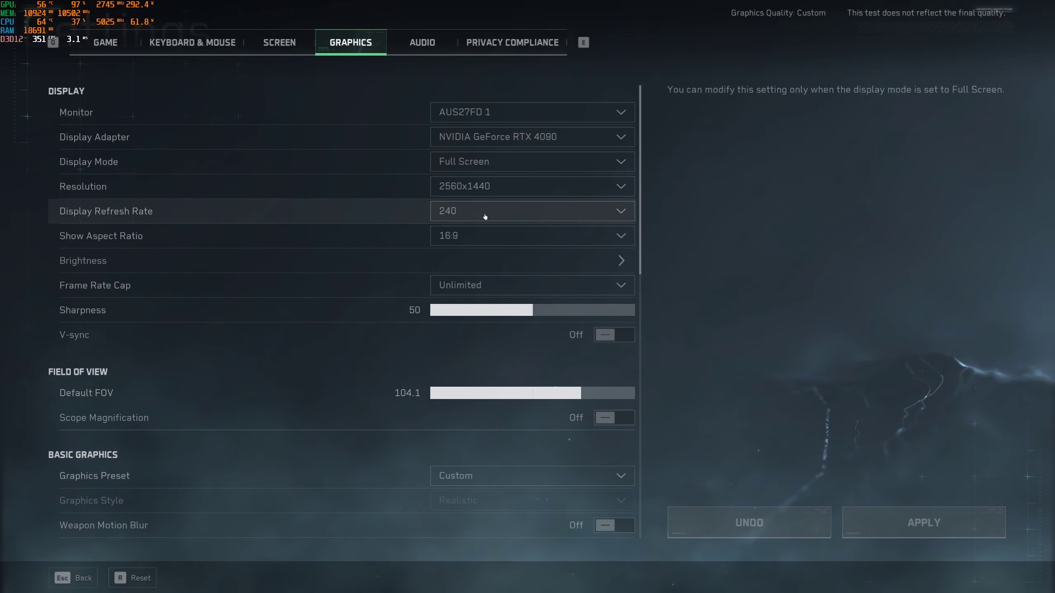
pyautogui.click(497, 164)
pyautogui.click(551, 168)
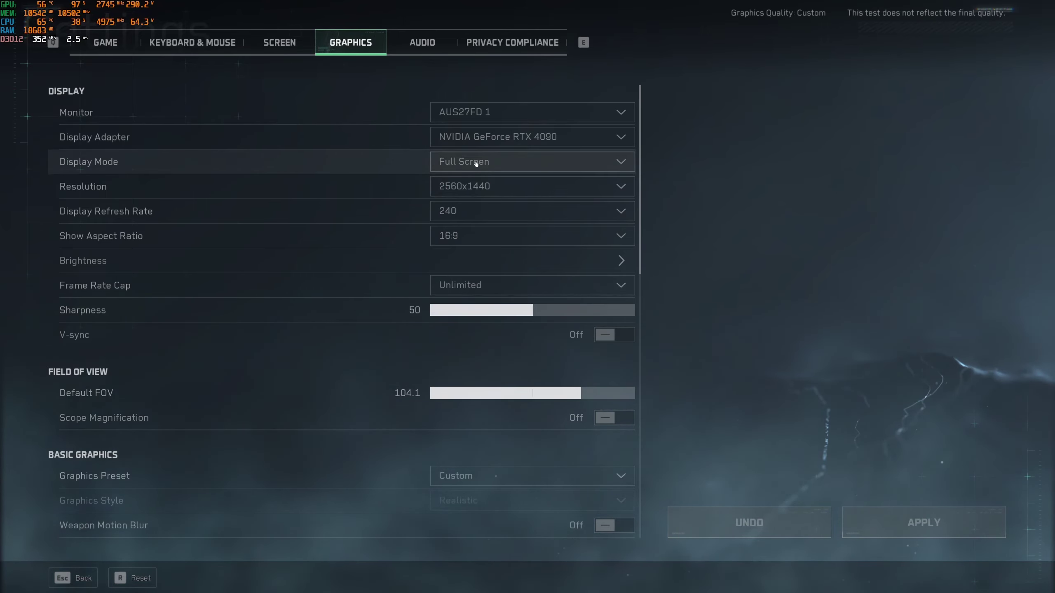
pyautogui.click(523, 163)
pyautogui.click(523, 165)
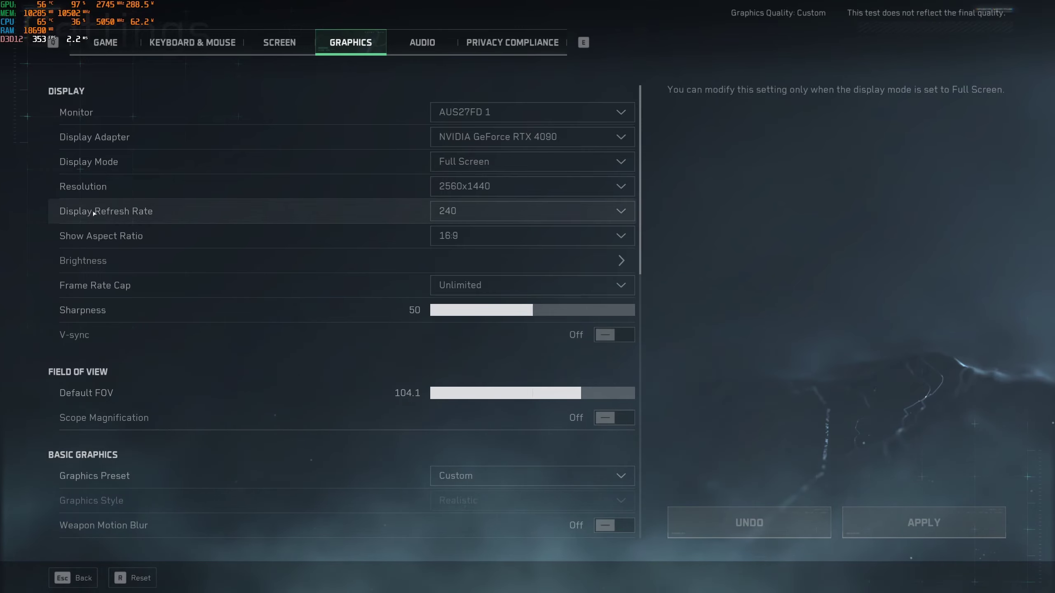
pyautogui.click(480, 216)
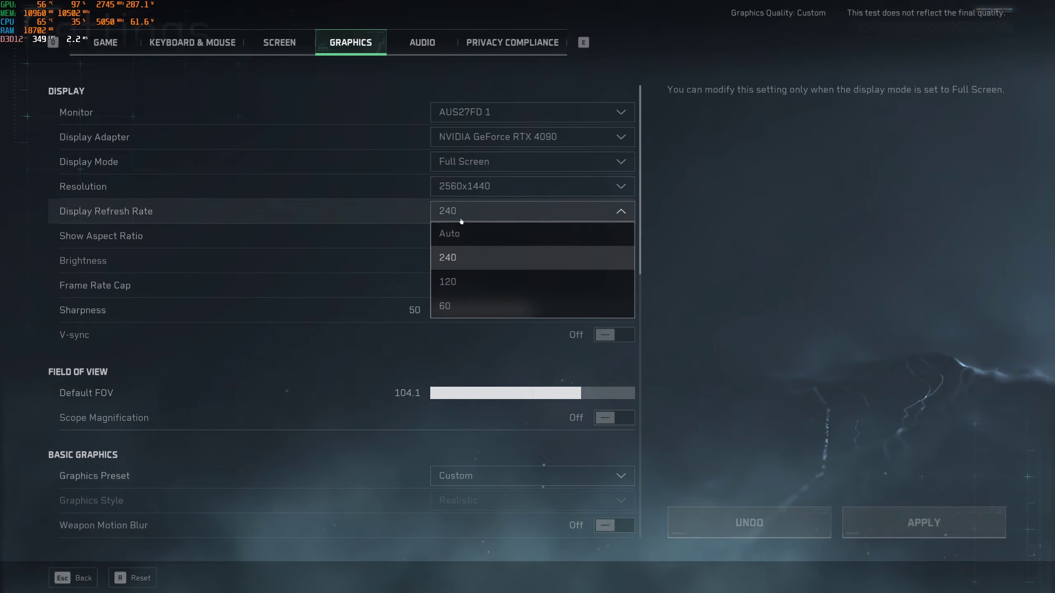
pyautogui.click(490, 257)
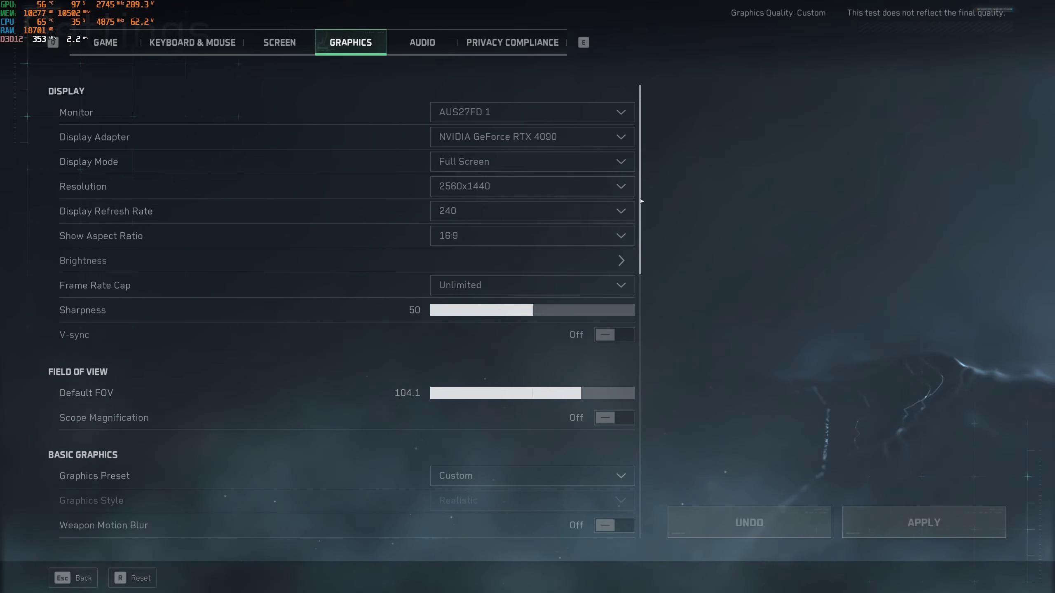
# Review the V-sync, field of view and basic graphics settings, including the available Reflections quality levels
pyautogui.scroll(-3, 641, 201)
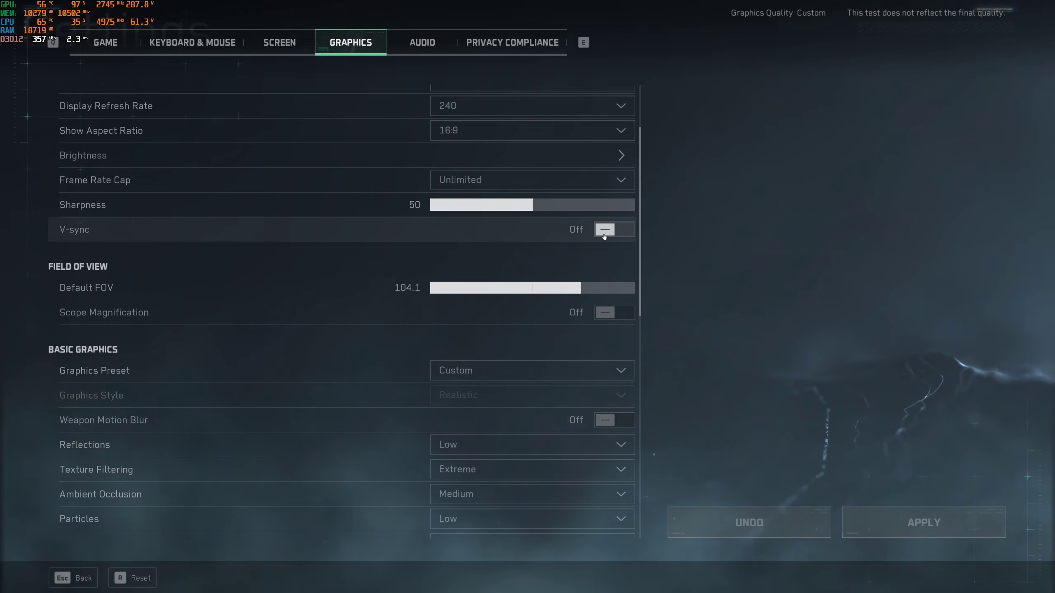
pyautogui.scroll(-3, 650, 257)
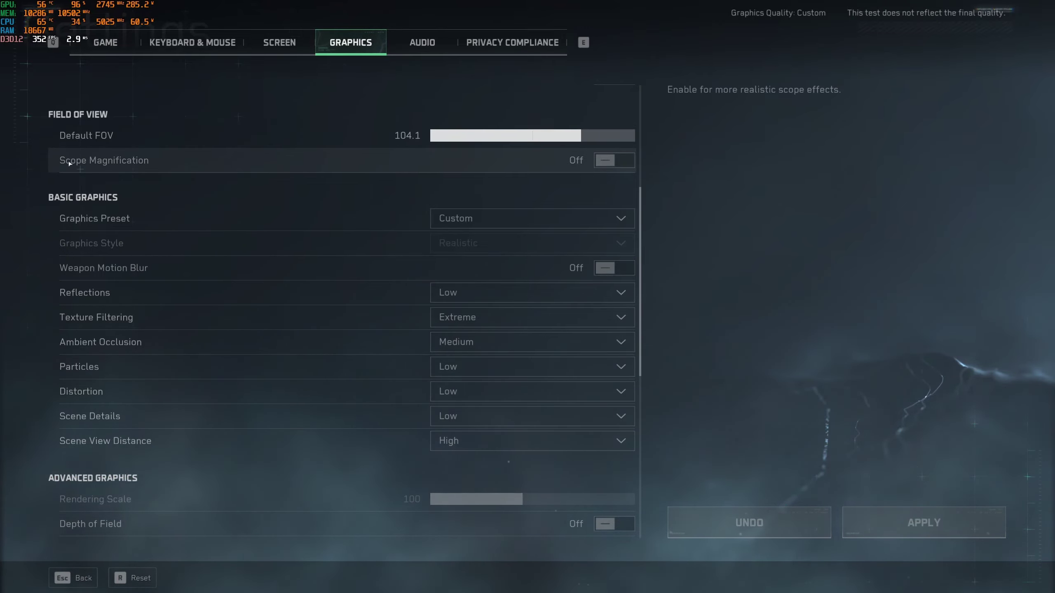
pyautogui.scroll(-2, 596, 227)
pyautogui.scroll(4, 595, 226)
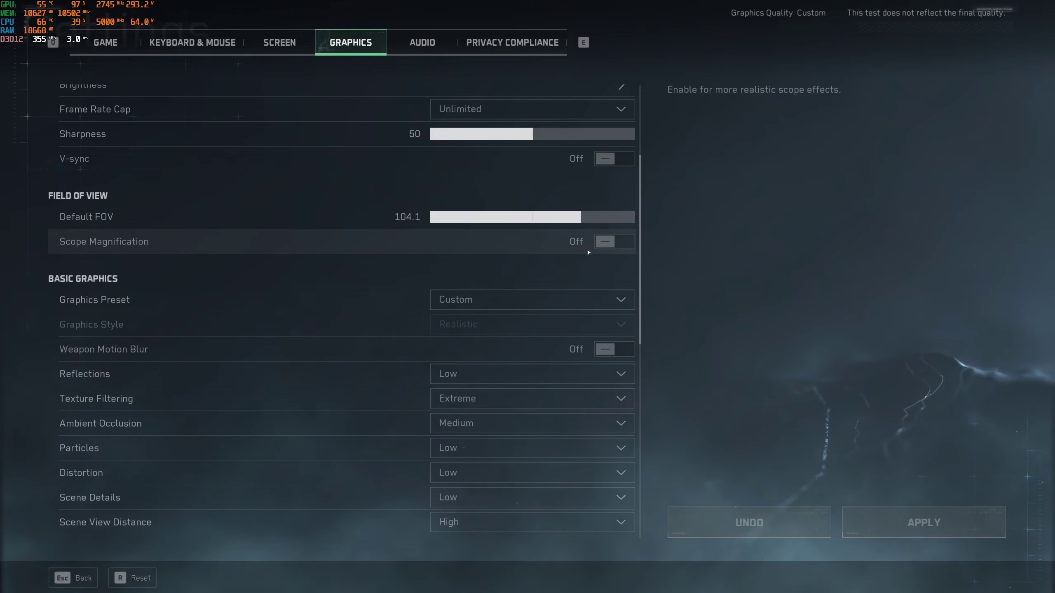
pyautogui.scroll(-3, 588, 252)
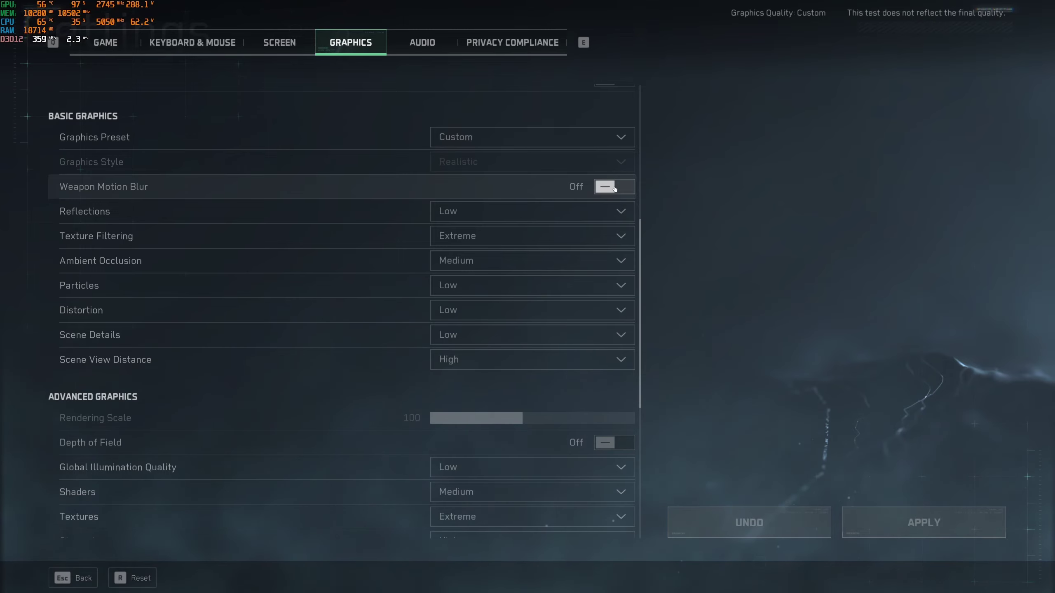
pyautogui.click(467, 212)
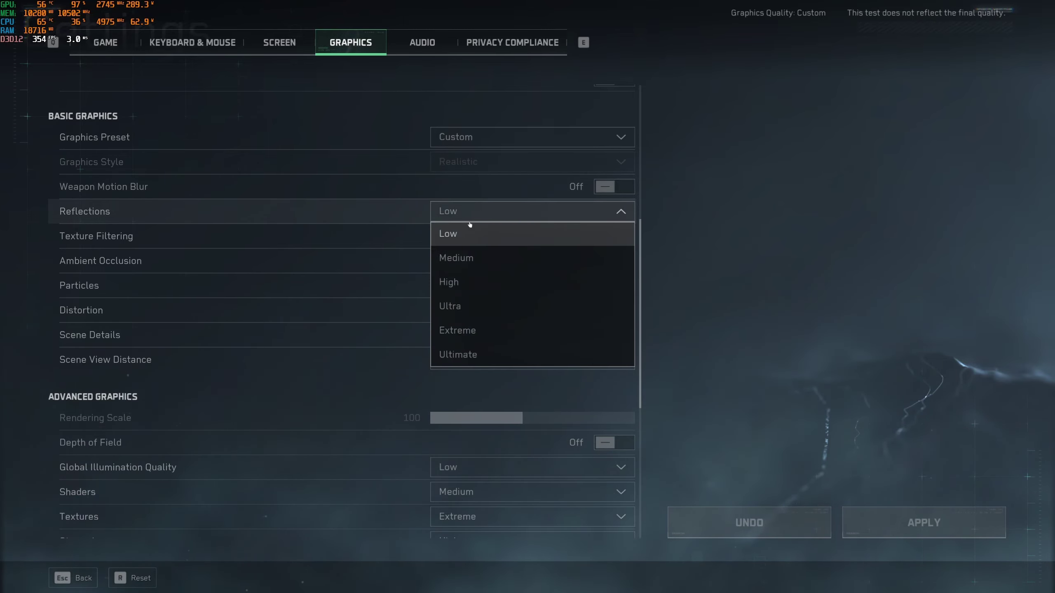
pyautogui.click(706, 219)
pyautogui.scroll(-3, 616, 217)
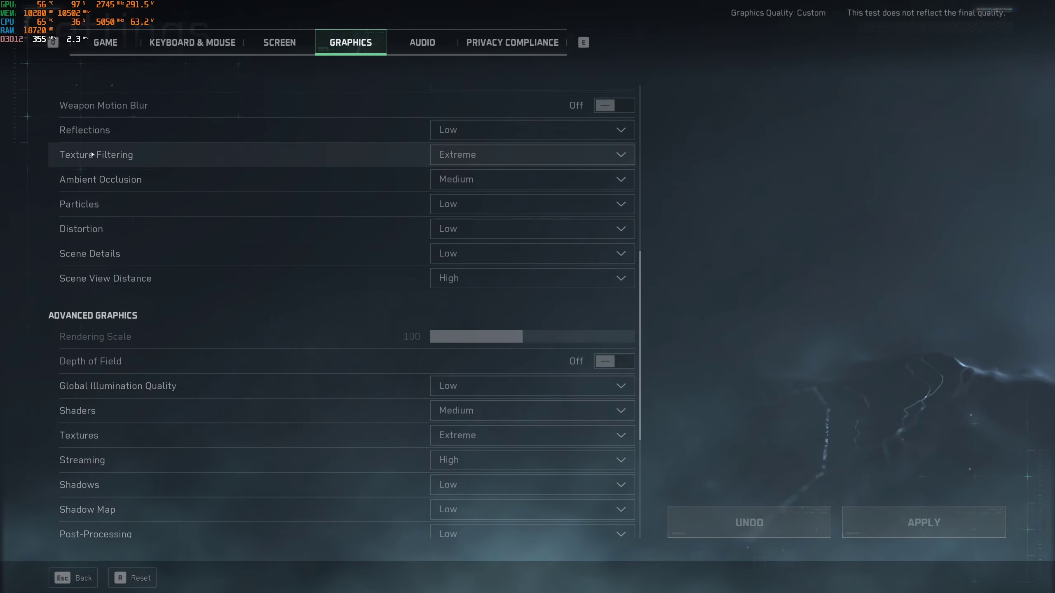
# Try Texture Filtering at Ultimate and set it back to Extreme
pyautogui.click(482, 157)
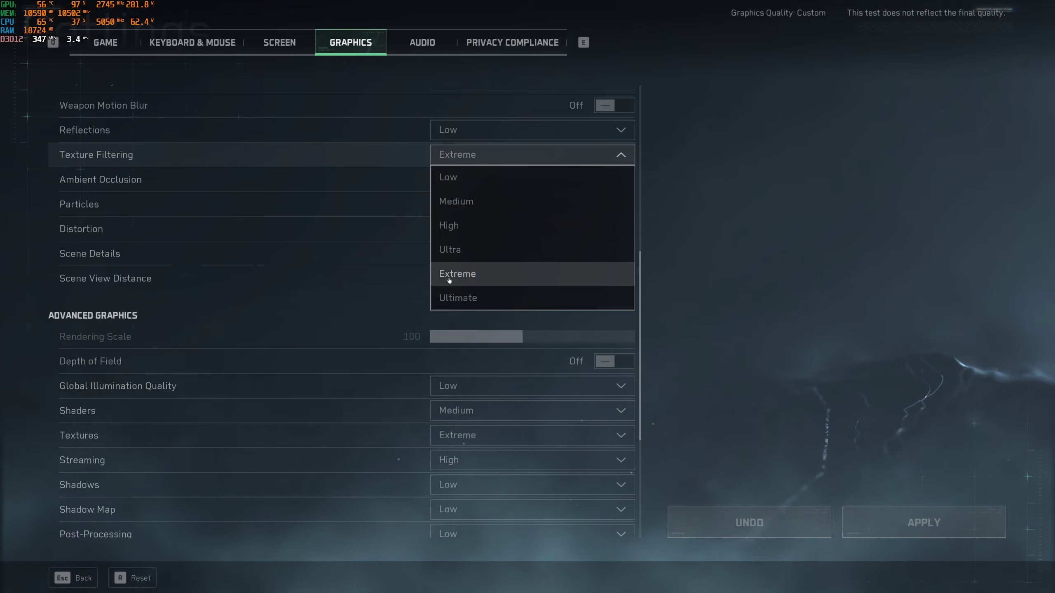
pyautogui.click(536, 268)
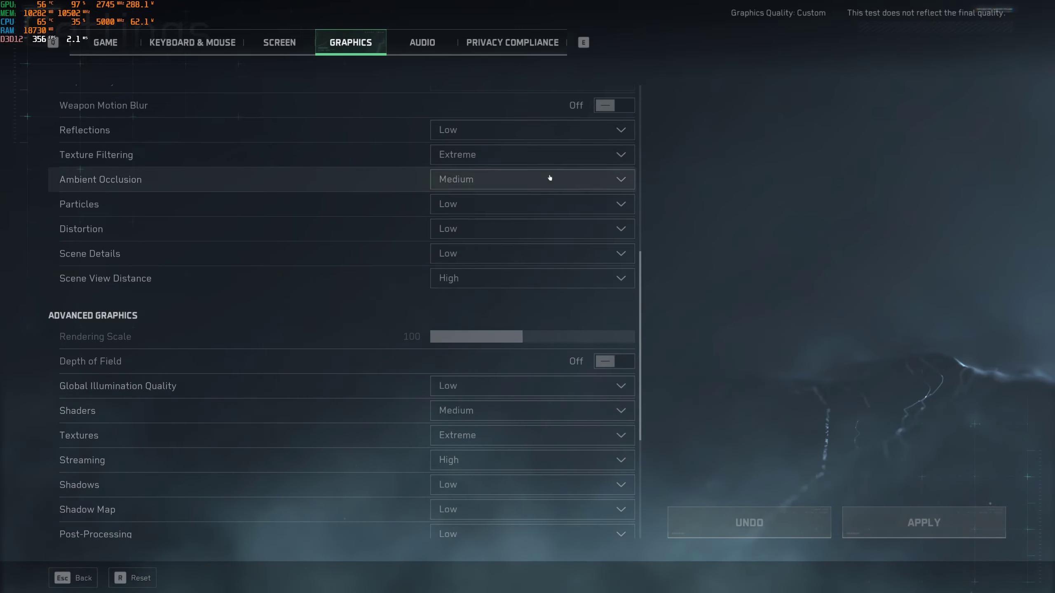
pyautogui.click(475, 157)
pyautogui.click(470, 298)
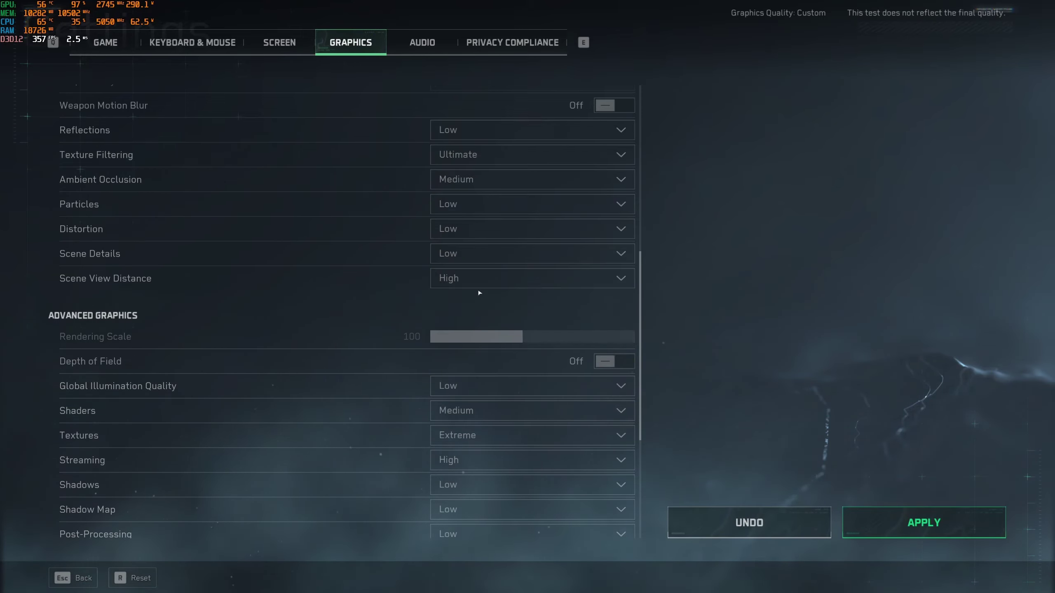
pyautogui.click(483, 159)
pyautogui.click(477, 280)
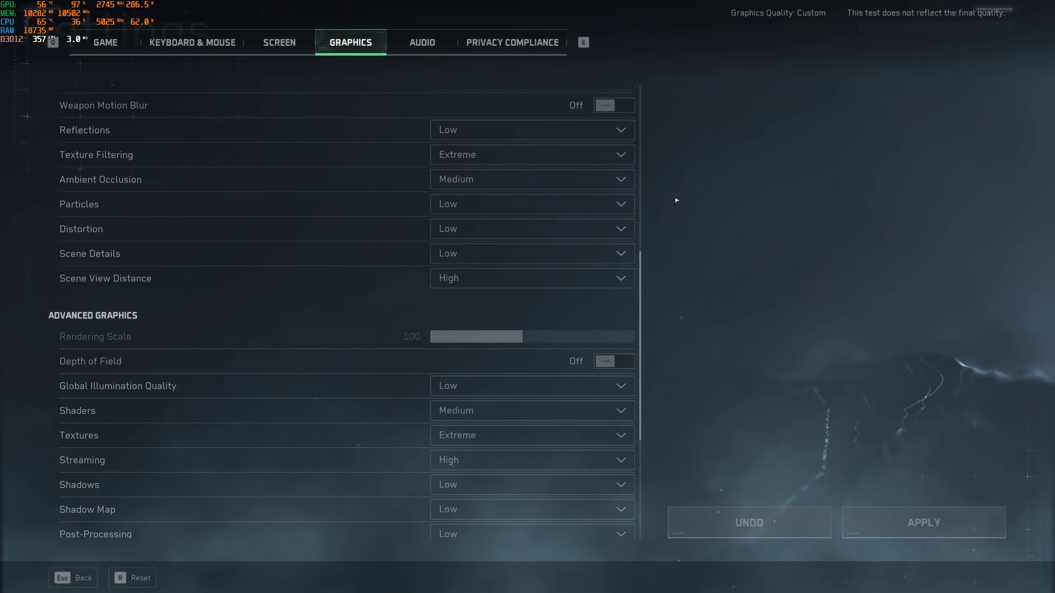